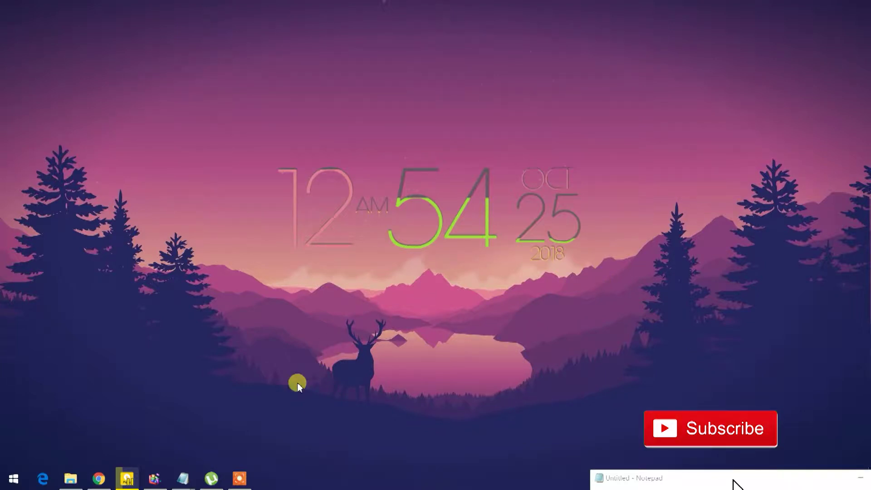
Switch to µTorrent and open its Preferences dialog, placed clear of the torrent list.
{"action": "left_click", "coordinate": [211, 479]}
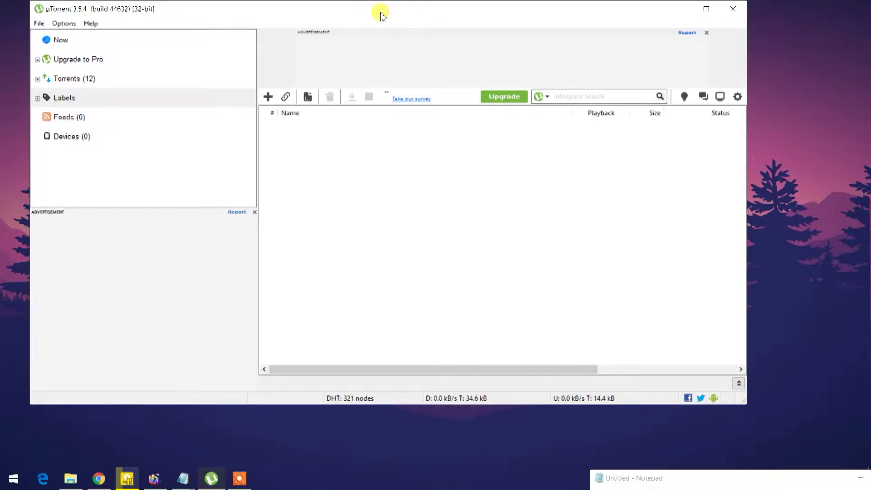
{"action": "left_click_drag", "start_coordinate": [395, 14], "coordinate": [397, 36]}
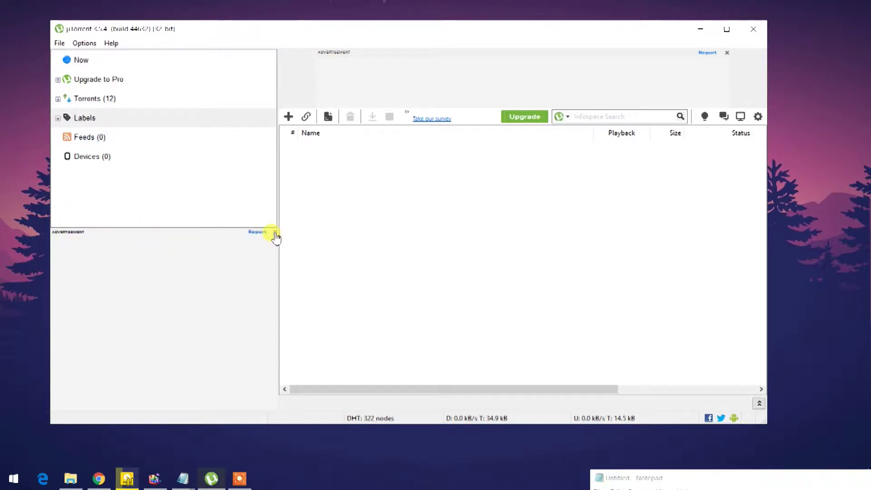
{"action": "left_click", "coordinate": [113, 81]}
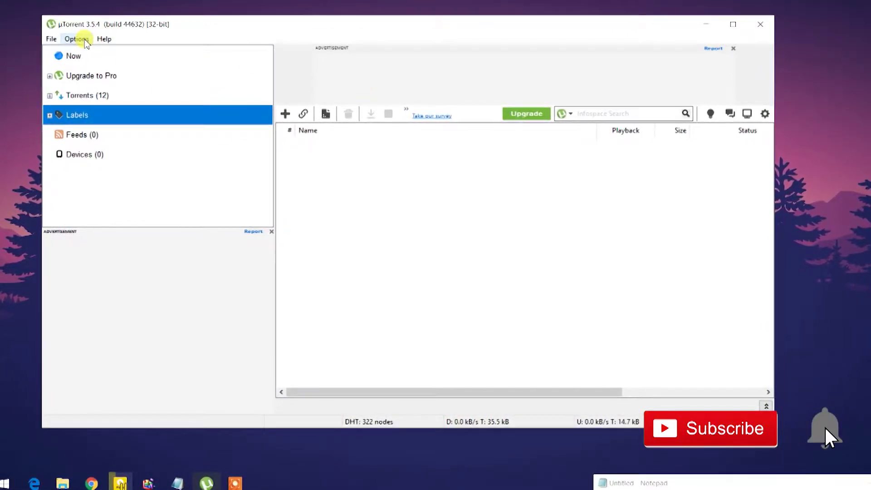
{"action": "left_click", "coordinate": [86, 41]}
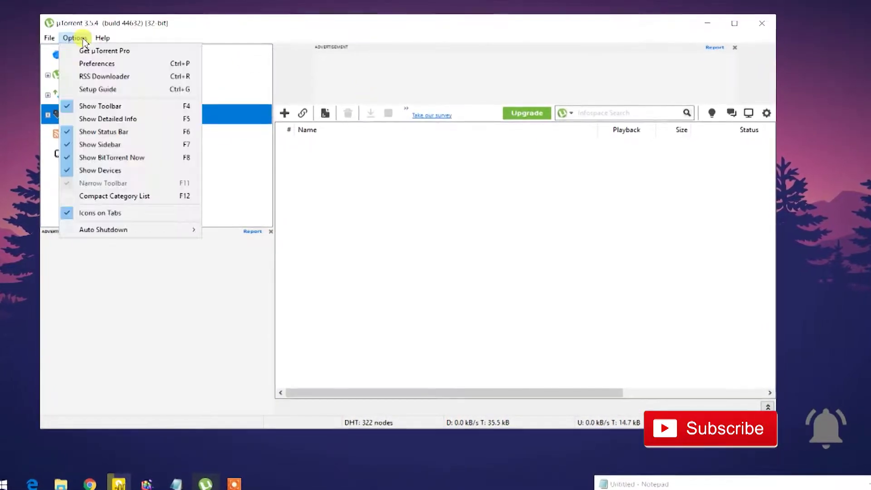
{"action": "left_click", "coordinate": [82, 62]}
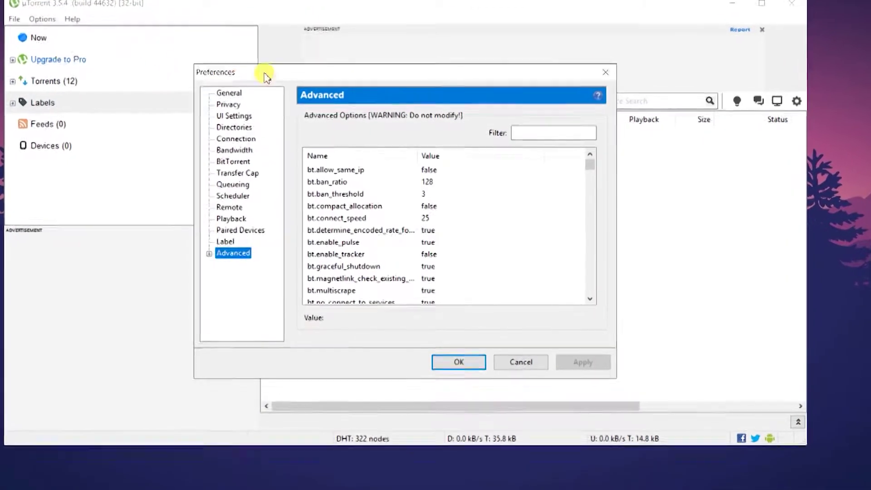
{"action": "left_click_drag", "start_coordinate": [293, 76], "coordinate": [229, 60]}
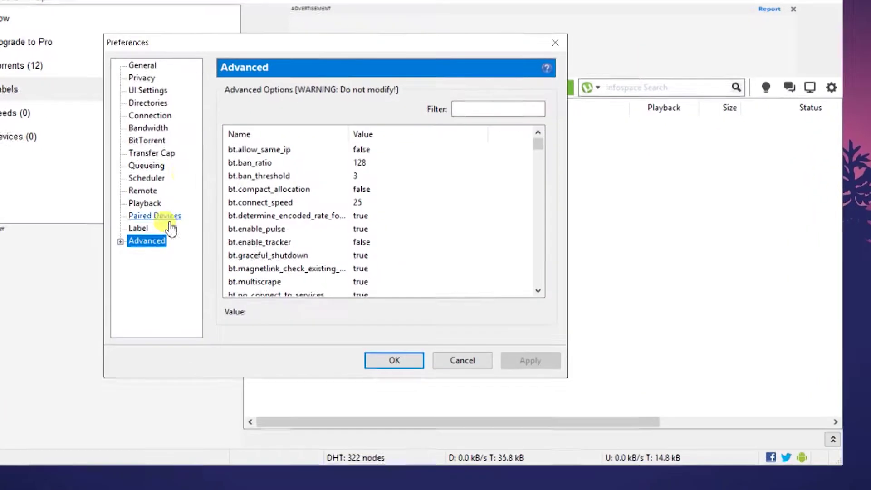
Look through the list of Advanced options in the preferences.
{"action": "left_click", "coordinate": [161, 243]}
{"action": "left_click", "coordinate": [128, 62]}
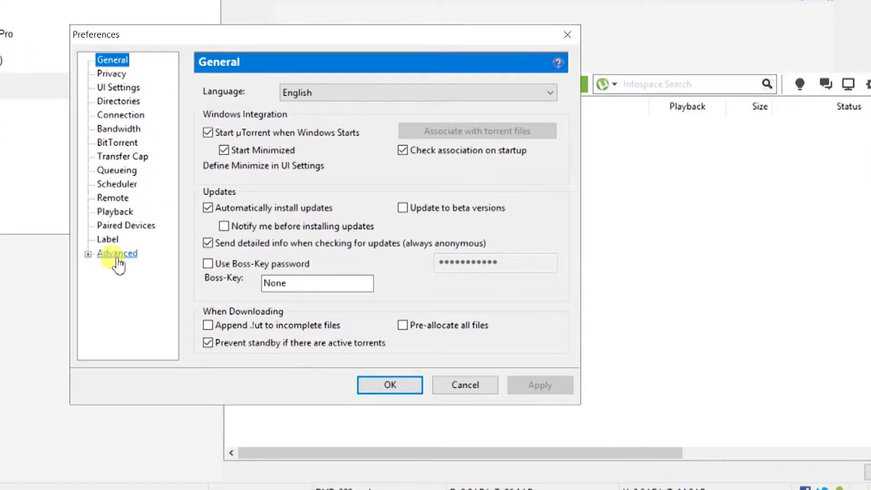
{"action": "left_click", "coordinate": [117, 257]}
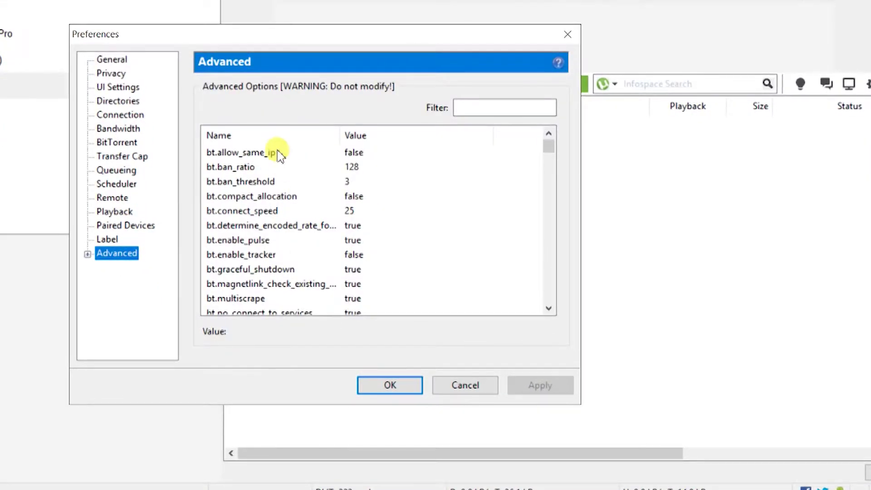
{"action": "scroll", "coordinate": [318, 240], "scroll_direction": "down", "scroll_amount": 20}
{"action": "scroll", "coordinate": [318, 240], "scroll_direction": "up", "scroll_amount": 20}
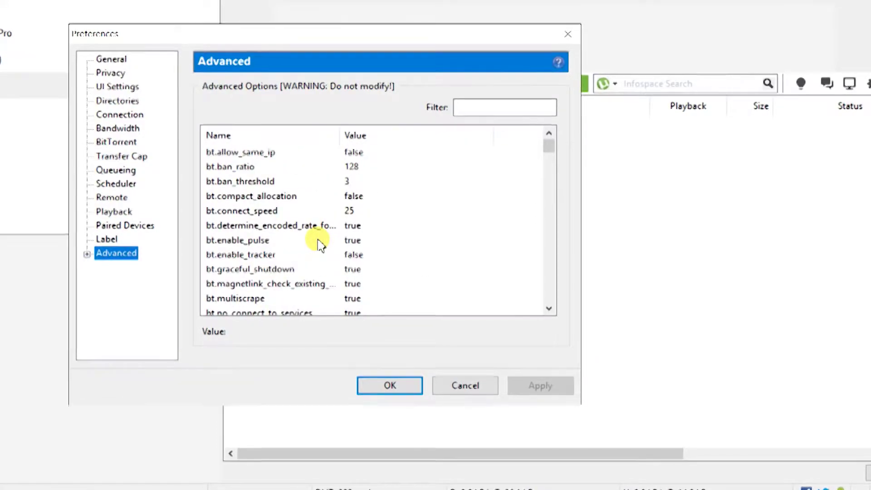
{"action": "scroll", "coordinate": [355, 200], "scroll_direction": "down", "scroll_amount": 20}
{"action": "scroll", "coordinate": [355, 200], "scroll_direction": "up", "scroll_amount": 8}
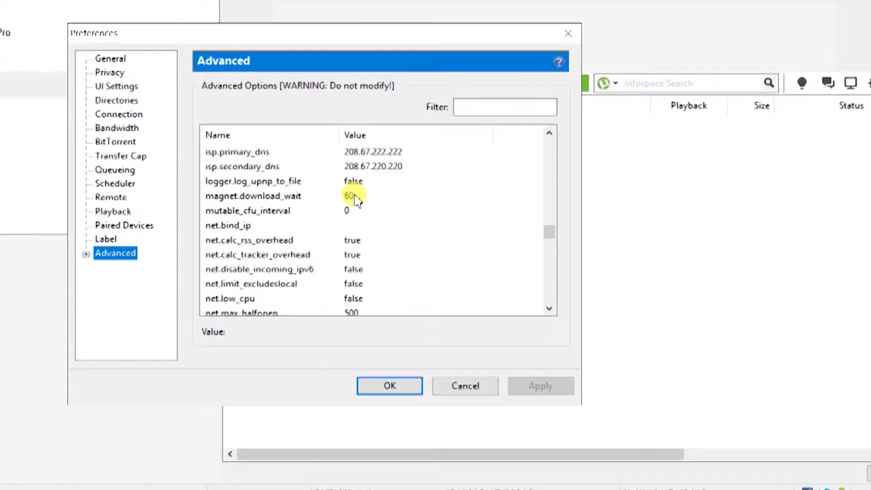
{"action": "scroll", "coordinate": [358, 200], "scroll_direction": "up", "scroll_amount": 15}
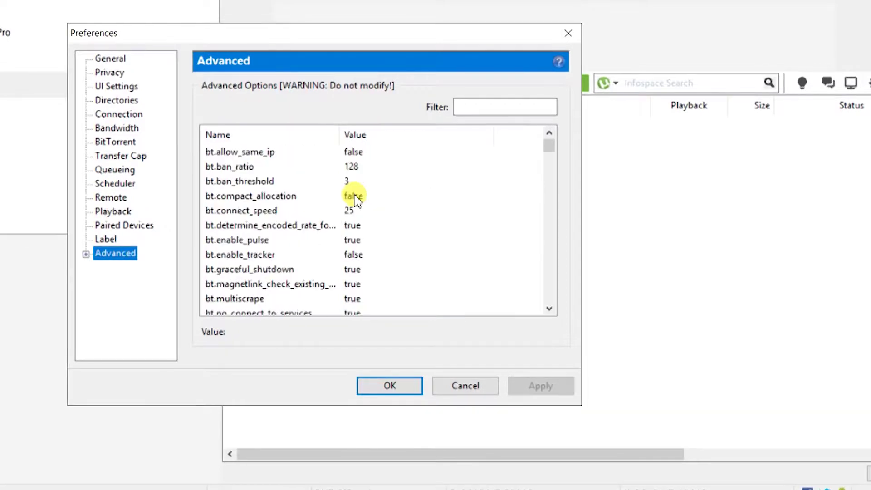
{"action": "left_click", "coordinate": [475, 110]}
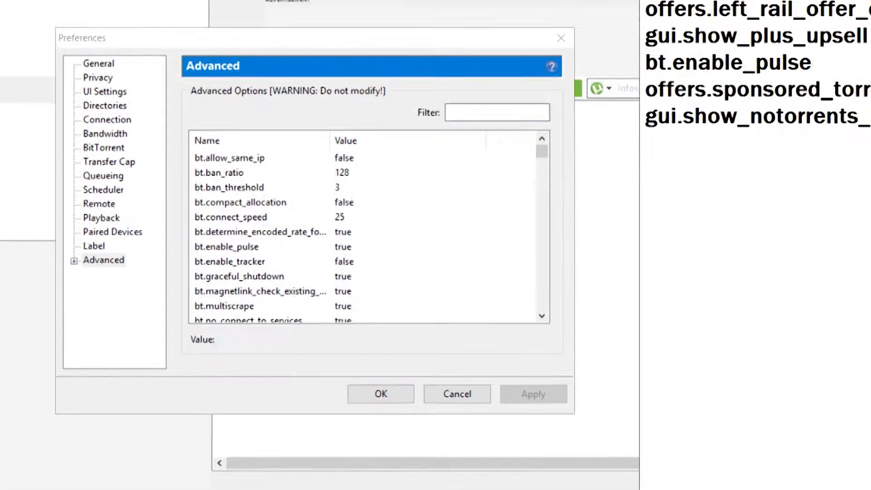
Switch to Notepad and copy the first setting name, offers.content_offer_autoexec, from the list.
{"action": "left_click_drag", "start_coordinate": [655, 5], "coordinate": [560, 11]}
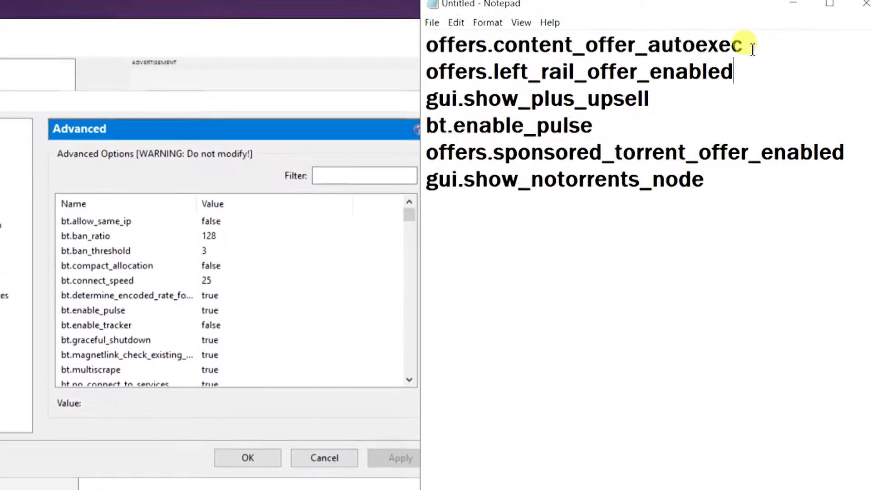
{"action": "left_click_drag", "start_coordinate": [765, 49], "coordinate": [379, 52]}
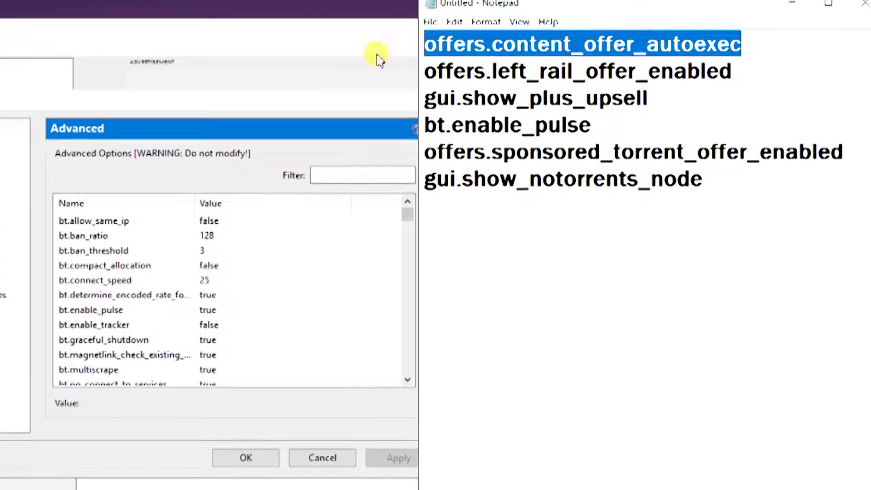
{"action": "left_click", "coordinate": [522, 41]}
{"action": "left_click", "coordinate": [779, 48]}
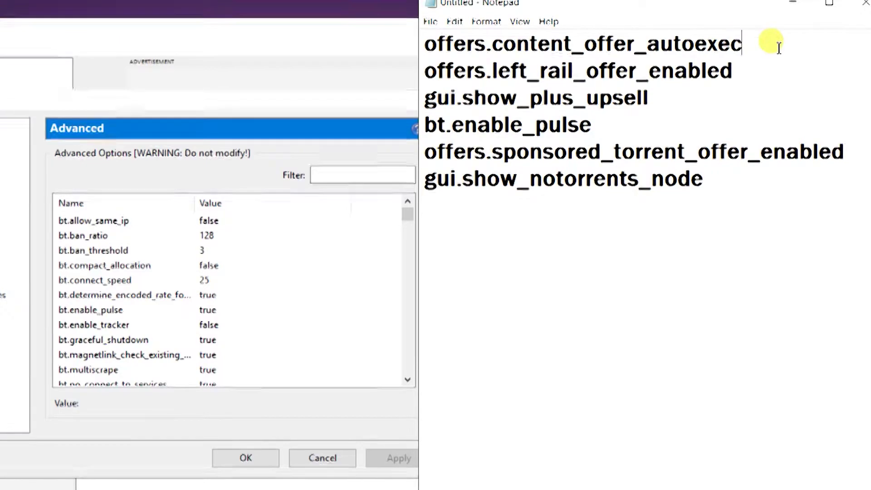
{"action": "left_click_drag", "start_coordinate": [779, 47], "coordinate": [369, 36]}
{"action": "right_click", "coordinate": [511, 40]}
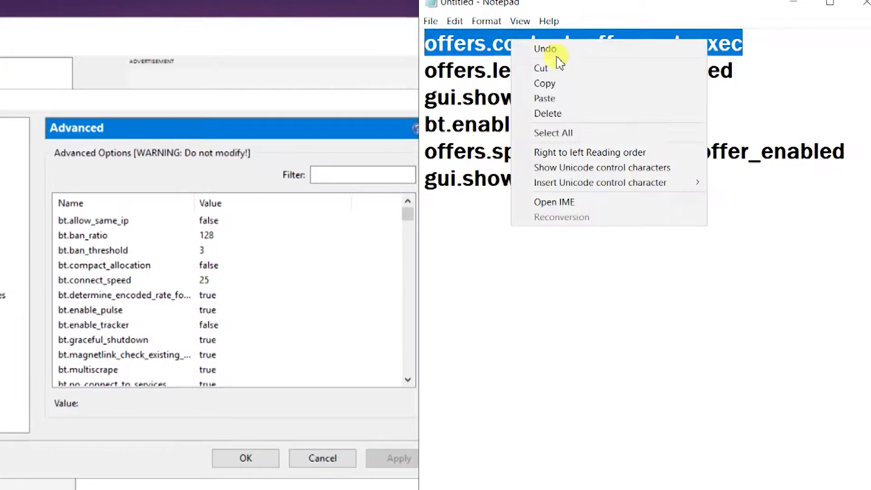
{"action": "left_click", "coordinate": [568, 84]}
In µTorrent, filter the advanced options by offers.content_offer_autoexec and set that option to True.
{"action": "left_click", "coordinate": [364, 175]}
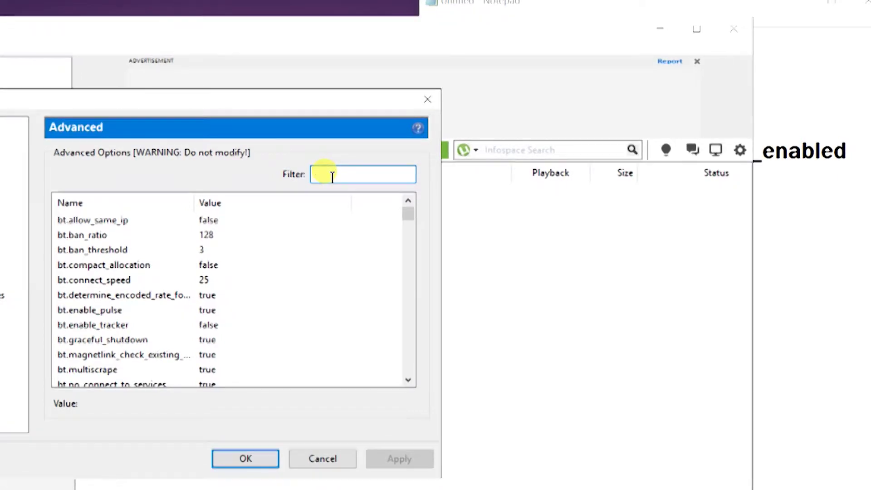
{"action": "key", "text": "ctrl+v"}
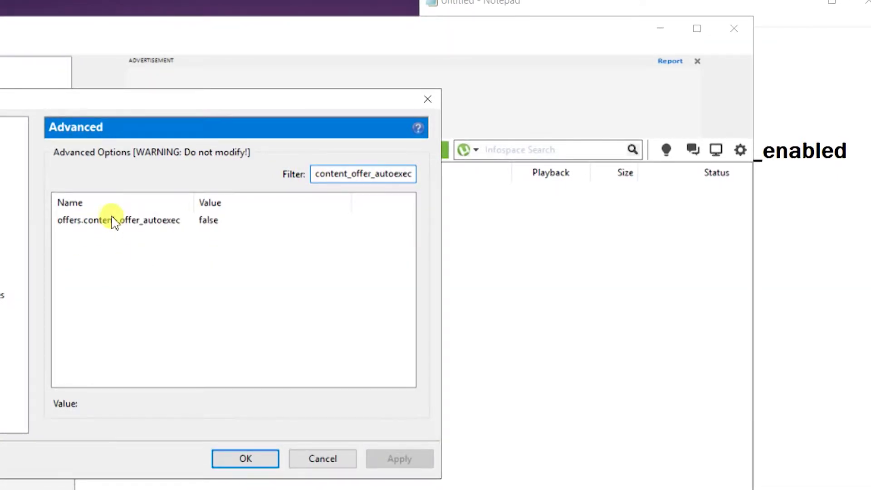
{"action": "left_click", "coordinate": [125, 224]}
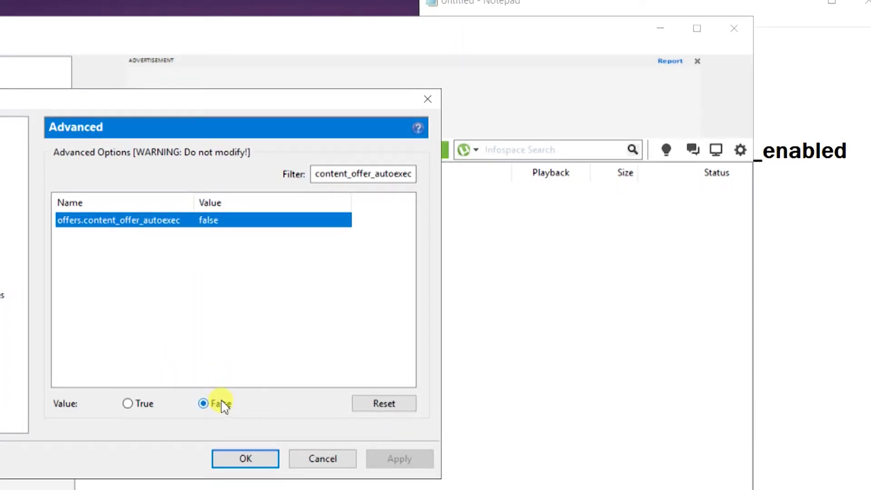
{"action": "left_click", "coordinate": [132, 405]}
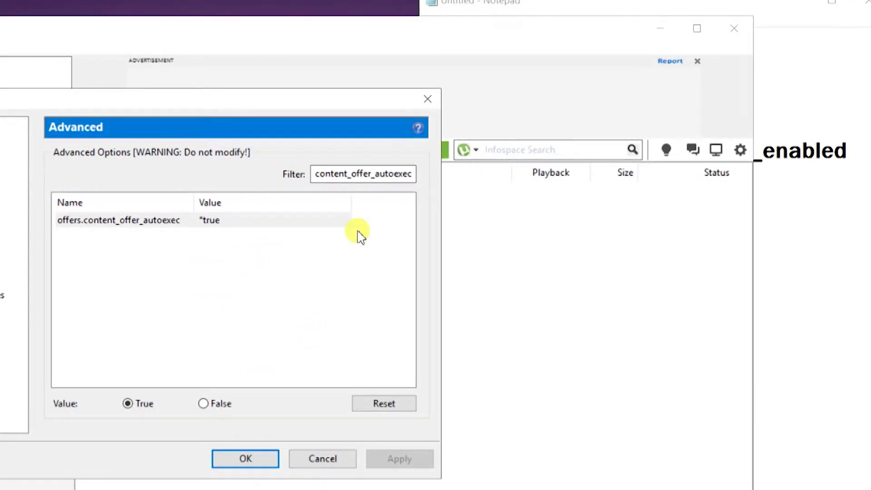
Filter the advanced options by offers.left_rail_offer_enabled, copied from the Notepad list, and set it to False.
{"action": "left_click", "coordinate": [827, 259]}
{"action": "left_click_drag", "start_coordinate": [741, 68], "coordinate": [354, 66]}
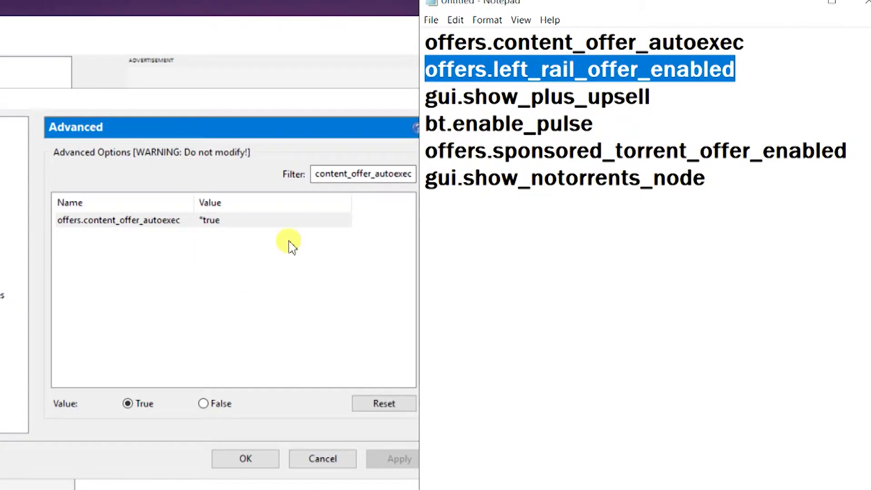
{"action": "double_click", "coordinate": [362, 176]}
{"action": "key", "text": "ctrl+v"}
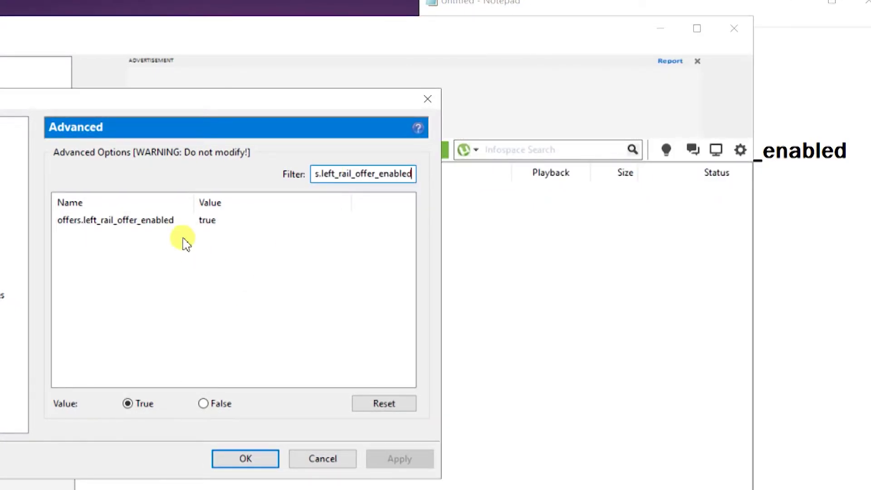
{"action": "left_click", "coordinate": [136, 227]}
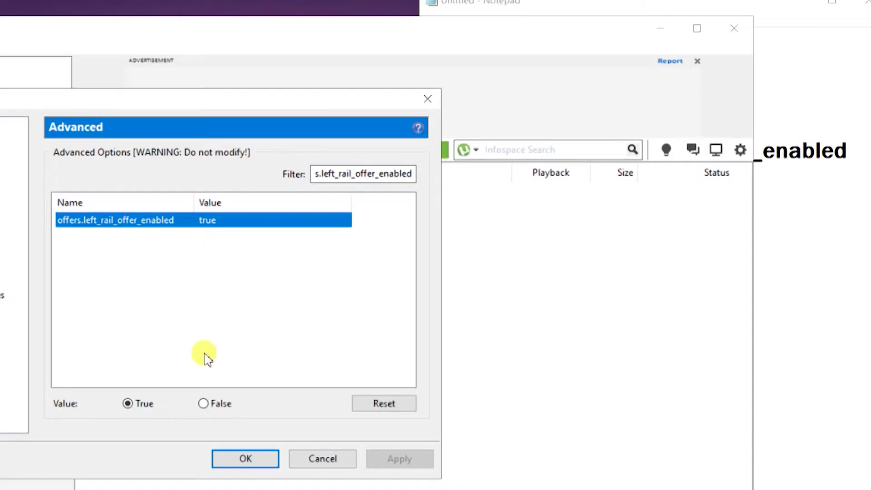
{"action": "left_click", "coordinate": [203, 403]}
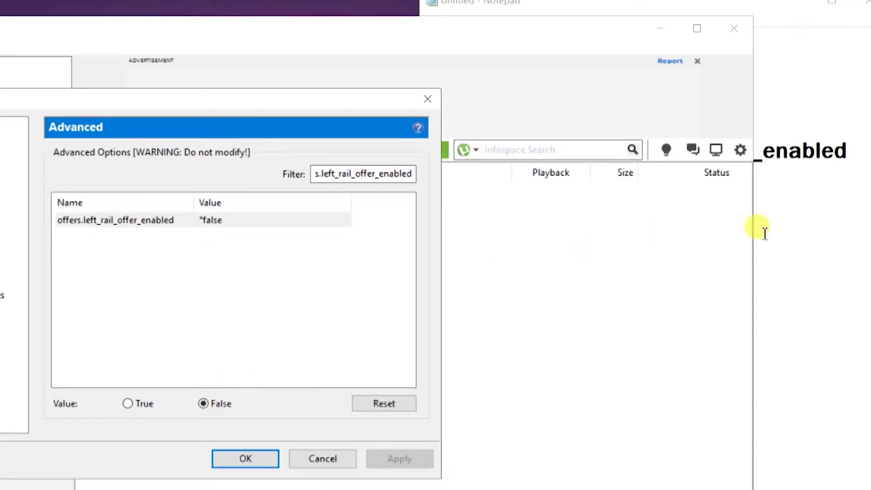
Copy gui.show_plus_upsell from the Notepad list, filter the advanced options by it and set it to False.
{"action": "left_click", "coordinate": [833, 234]}
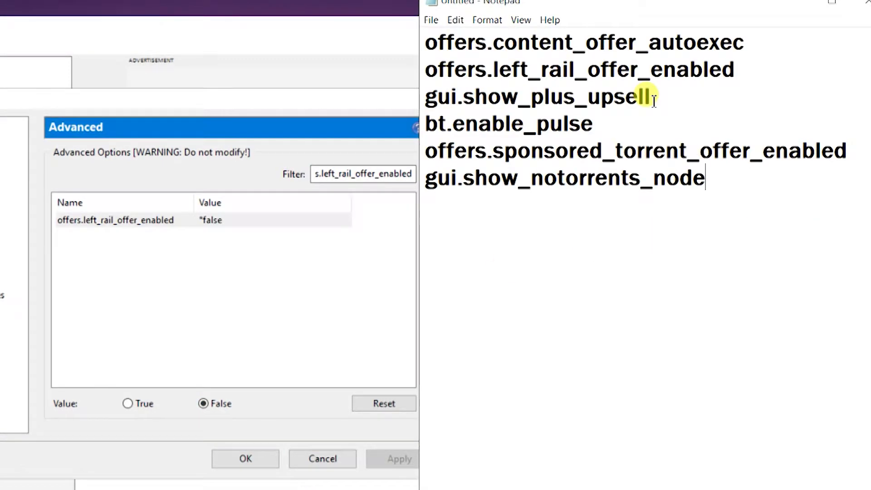
{"action": "left_click_drag", "start_coordinate": [654, 99], "coordinate": [347, 101]}
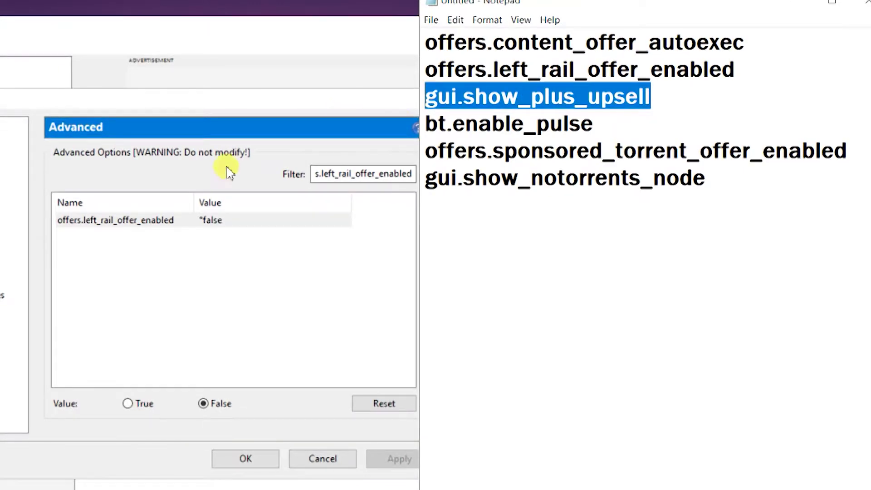
{"action": "left_click", "coordinate": [344, 177]}
{"action": "key", "text": "ctrl+a"}
{"action": "key", "text": "ctrl+v"}
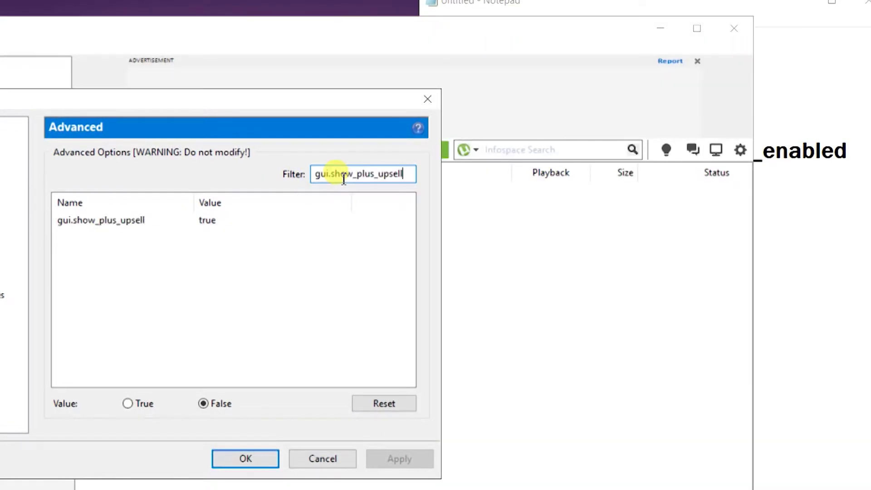
{"action": "left_click", "coordinate": [136, 229]}
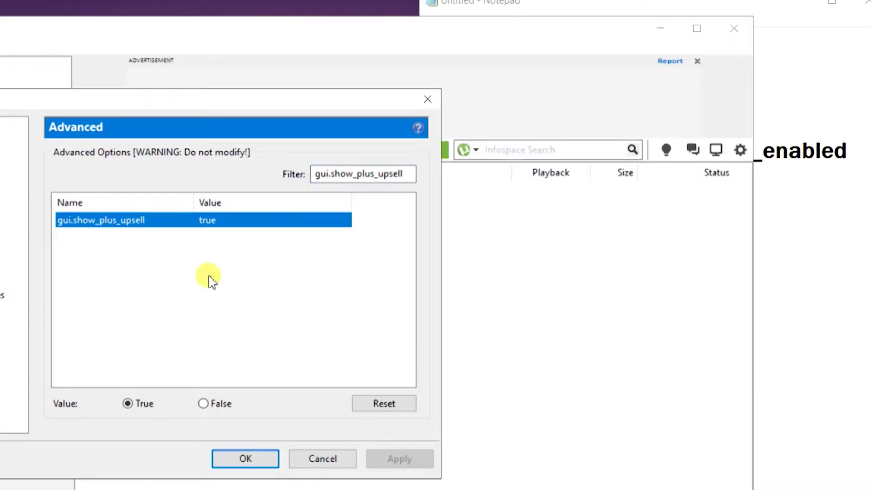
{"action": "left_click", "coordinate": [217, 405]}
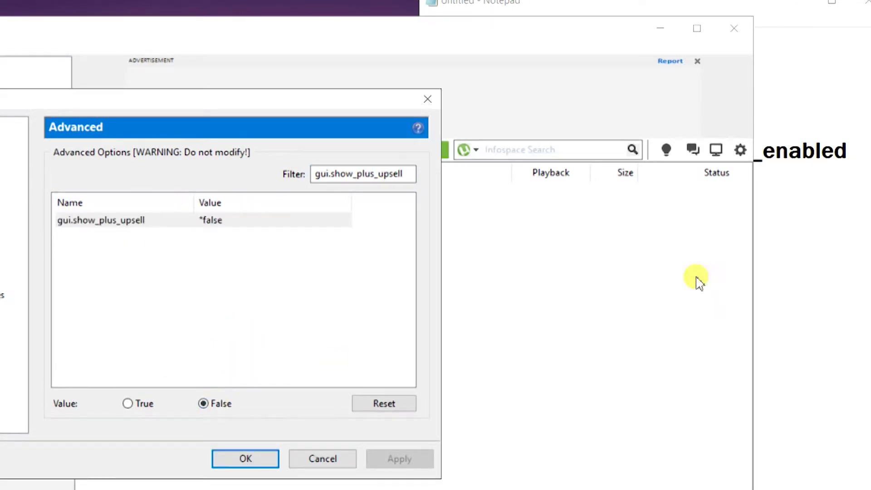
Find bt.enable_pulse in the advanced options using the name copied from Notepad and set its value to False.
{"action": "left_click", "coordinate": [773, 271]}
{"action": "left_click_drag", "start_coordinate": [597, 131], "coordinate": [369, 114]}
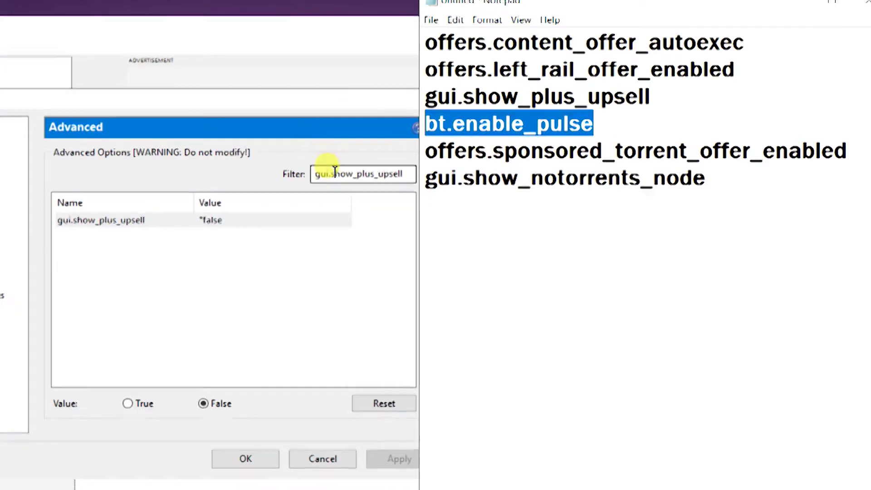
{"action": "left_click", "coordinate": [360, 176]}
{"action": "key", "text": "ctrl+a"}
{"action": "key", "text": "ctrl+v"}
{"action": "left_click", "coordinate": [174, 222]}
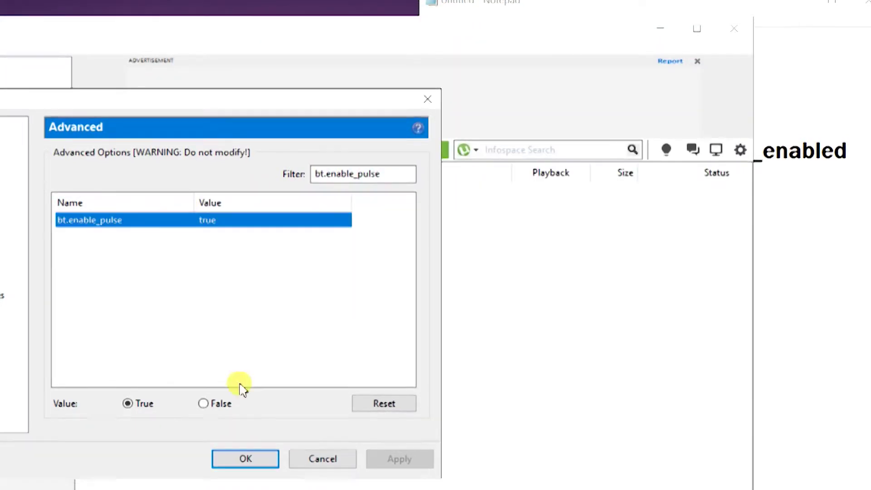
{"action": "left_click", "coordinate": [204, 405]}
Filter the advanced options by offers.sponsored_torrent_offer_enabled, copied from the Notepad list, and set it to False.
{"action": "left_click", "coordinate": [808, 236]}
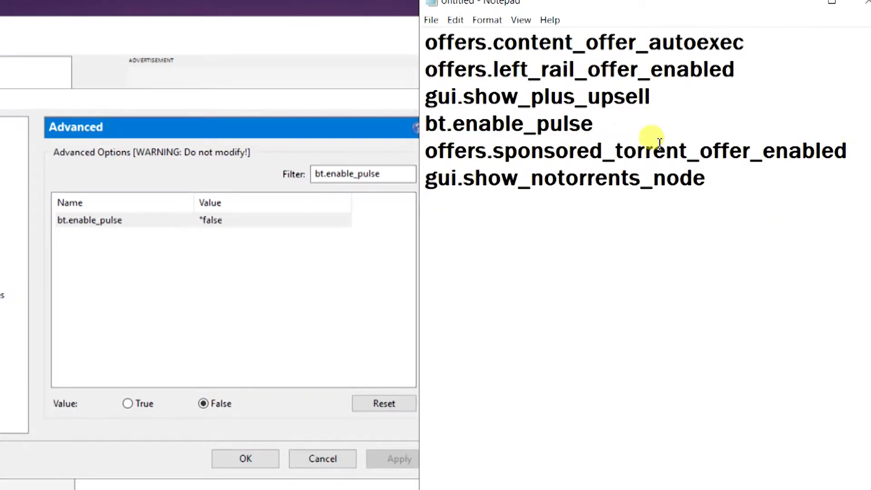
{"action": "left_click_drag", "start_coordinate": [856, 150], "coordinate": [364, 152]}
{"action": "key", "text": "ctrl+c"}
{"action": "left_click", "coordinate": [355, 176]}
{"action": "double_click", "coordinate": [355, 176]}
{"action": "key", "text": "ctrl+v"}
{"action": "left_click", "coordinate": [171, 221]}
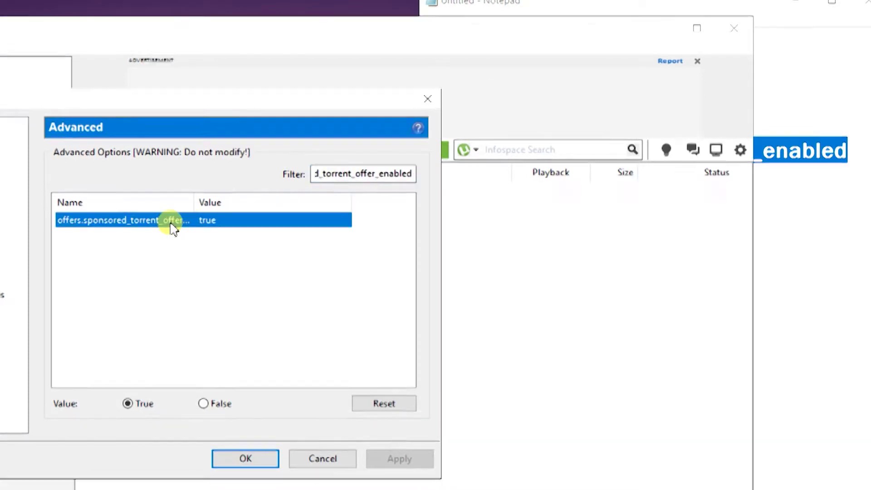
{"action": "left_click", "coordinate": [207, 411]}
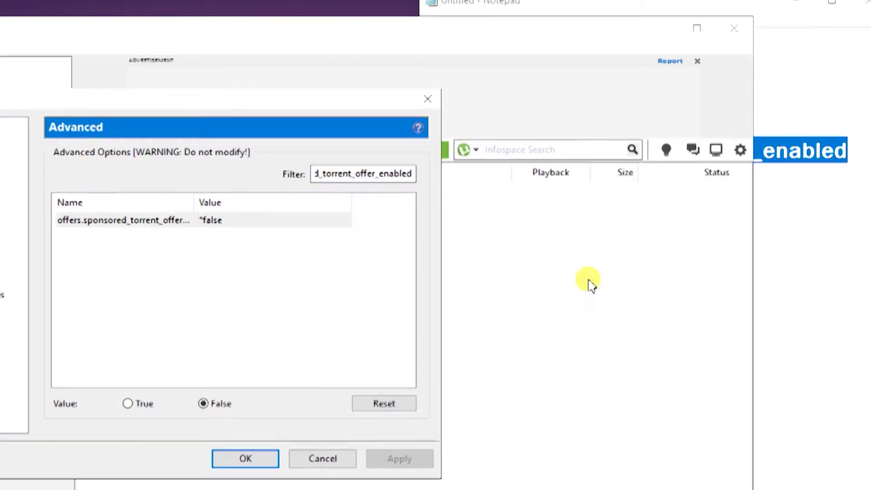
Filter the advanced options by gui.show_notorrents_node, copied from the Notepad list, and set it to True.
{"action": "left_click", "coordinate": [795, 257]}
{"action": "left_click_drag", "start_coordinate": [741, 197], "coordinate": [425, 183]}
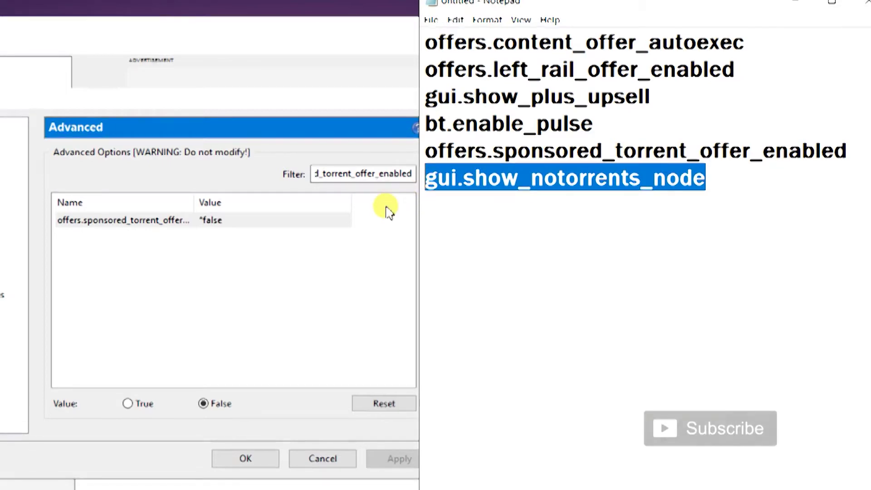
{"action": "left_click", "coordinate": [359, 175]}
{"action": "key", "text": "ctrl+a"}
{"action": "key", "text": "ctrl+v"}
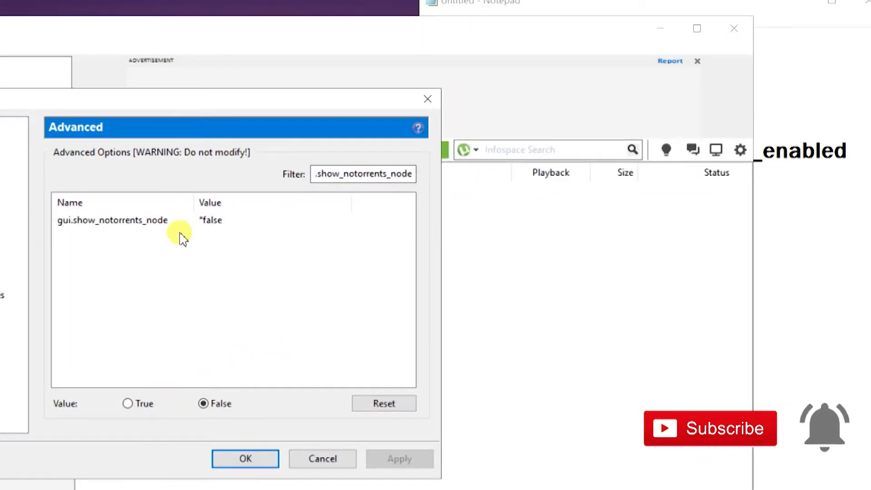
{"action": "left_click", "coordinate": [171, 222]}
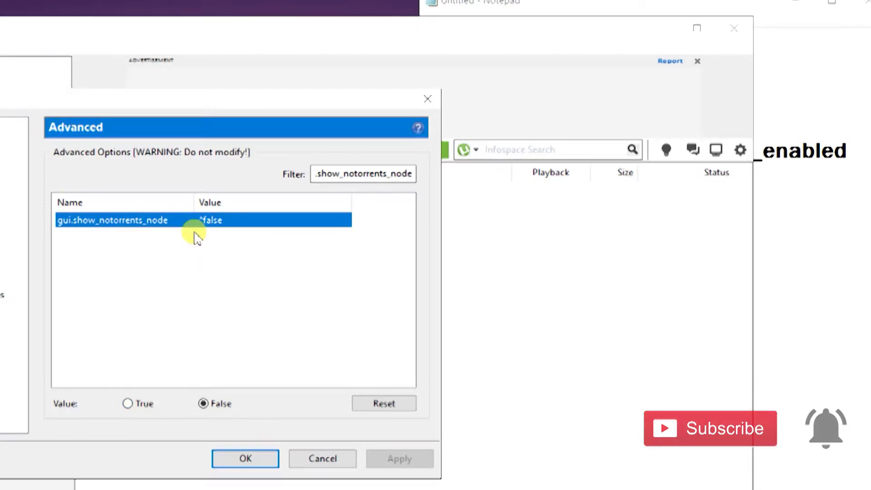
{"action": "left_click", "coordinate": [137, 410]}
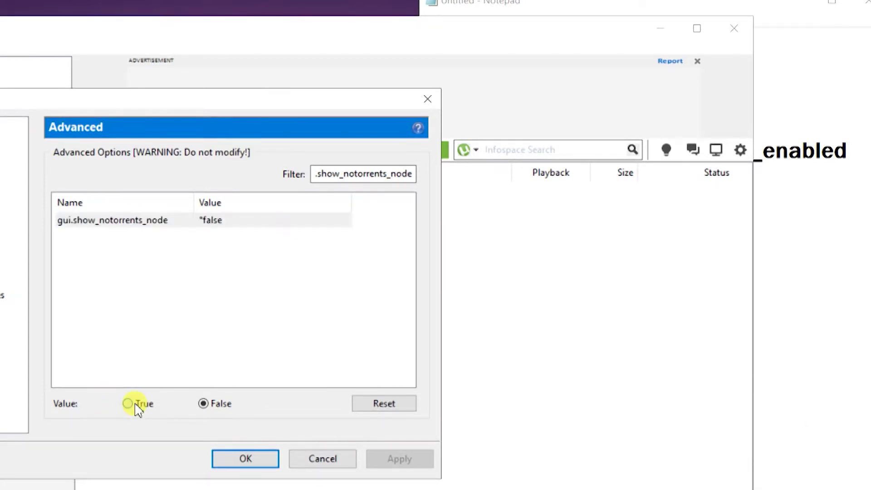
{"action": "left_click", "coordinate": [320, 317]}
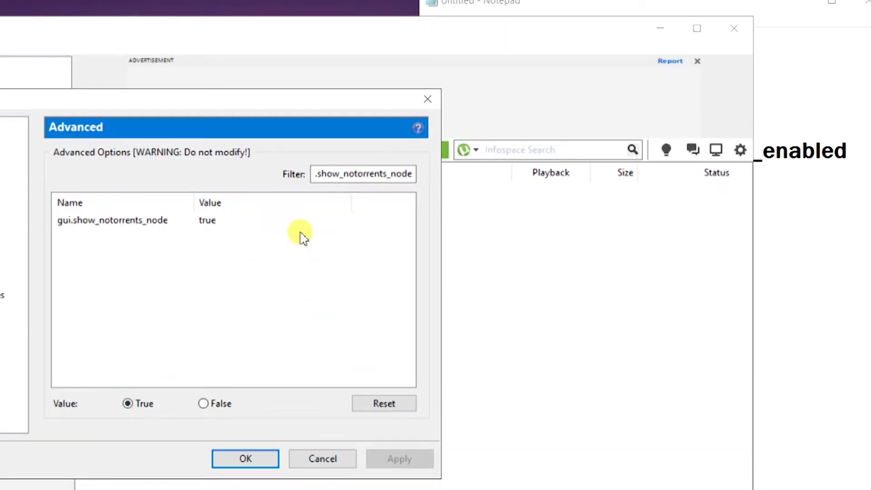
Copy offers.content_offer_autoexec from the Notepad list and filter the advanced options by it to recheck its value.
{"action": "left_click", "coordinate": [773, 161]}
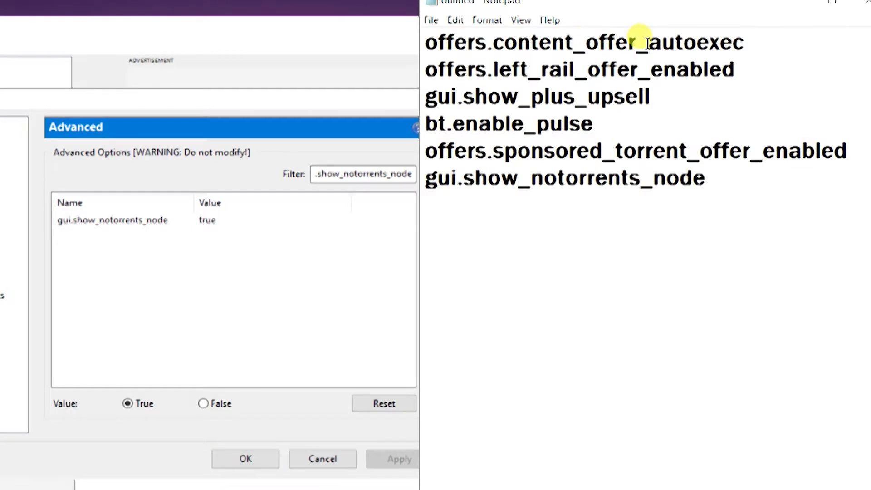
{"action": "left_click_drag", "start_coordinate": [745, 43], "coordinate": [585, 42]}
{"action": "left_click_drag", "start_coordinate": [529, 54], "coordinate": [362, 34]}
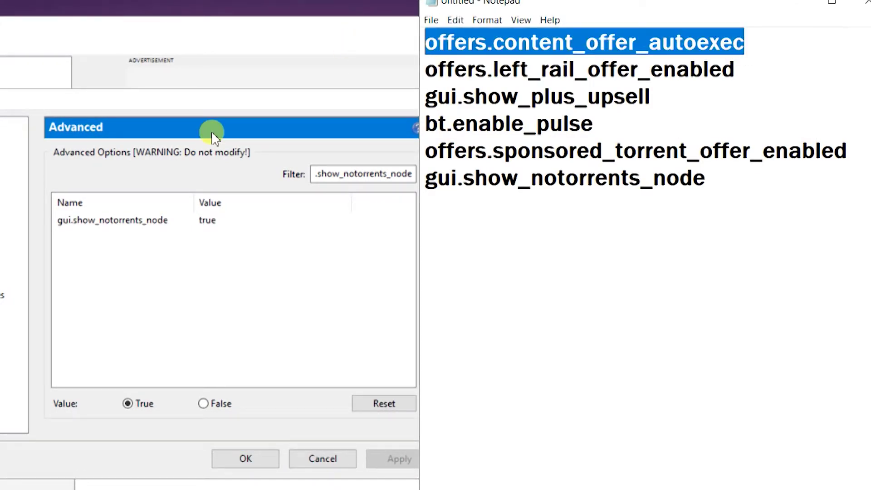
{"action": "left_click", "coordinate": [353, 173]}
{"action": "key", "text": "ctrl+a"}
{"action": "key", "text": "ctrl+v"}
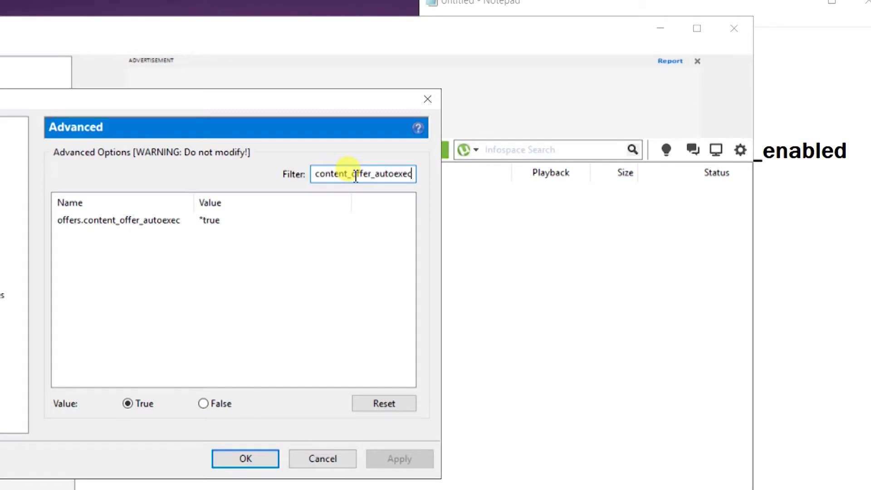
Recheck the values of offers.left_rail_offer_enabled and gui.show_plus_upsell by filtering the advanced options with each name copied from Notepad.
{"action": "left_click", "coordinate": [864, 281]}
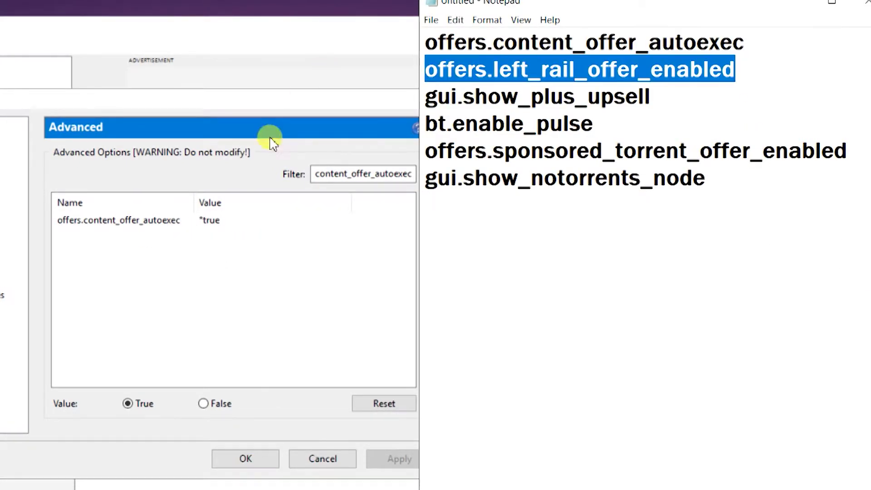
{"action": "left_click", "coordinate": [340, 173]}
{"action": "key", "text": "ctrl+a"}
{"action": "key", "text": "ctrl+v"}
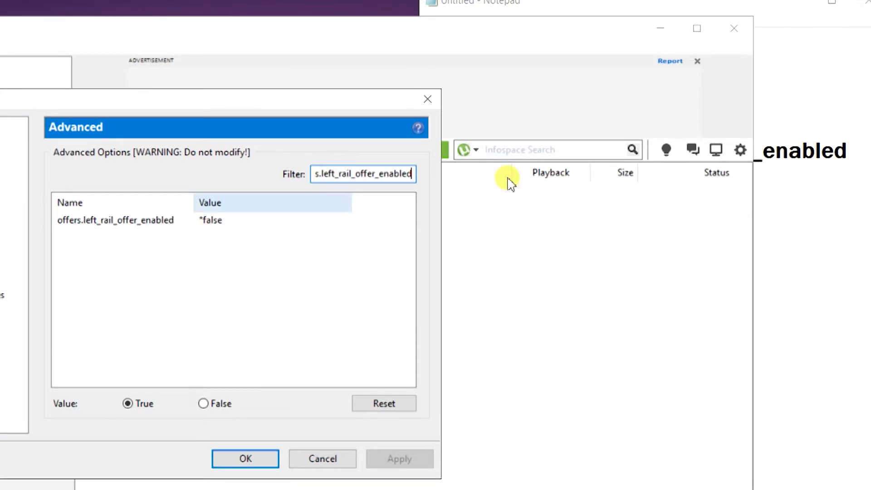
{"action": "left_click", "coordinate": [817, 242]}
{"action": "left_click_drag", "start_coordinate": [652, 97], "coordinate": [412, 101]}
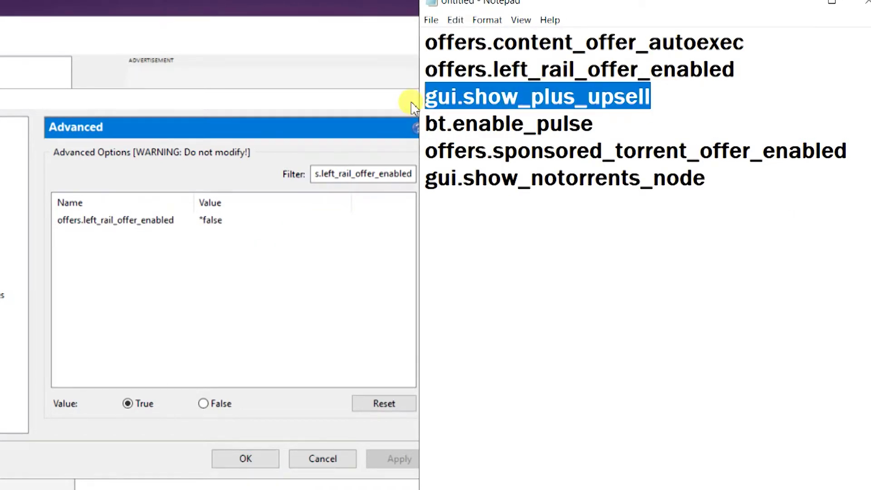
{"action": "left_click", "coordinate": [336, 173]}
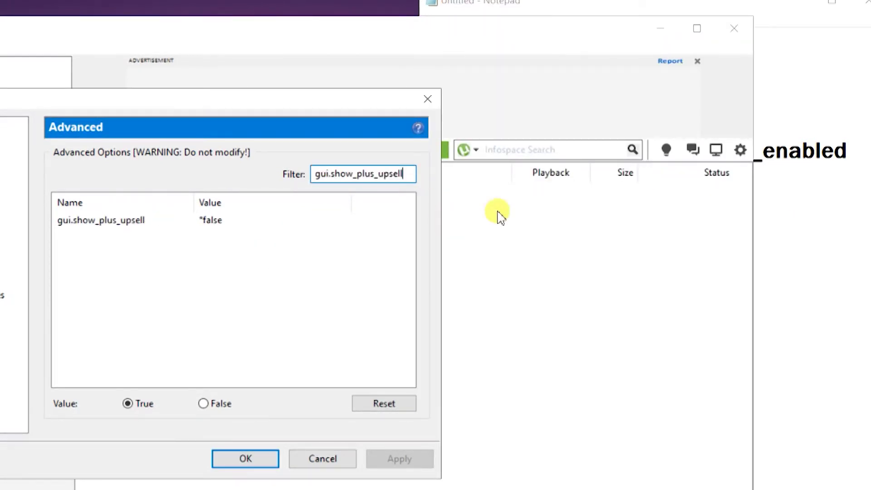
Recheck the values of bt.enable_pulse and offers.sponsored_torrent_offer_enabled by filtering the advanced options with each name copied from Notepad.
{"action": "left_click", "coordinate": [829, 245]}
{"action": "left_click_drag", "start_coordinate": [605, 122], "coordinate": [388, 120]}
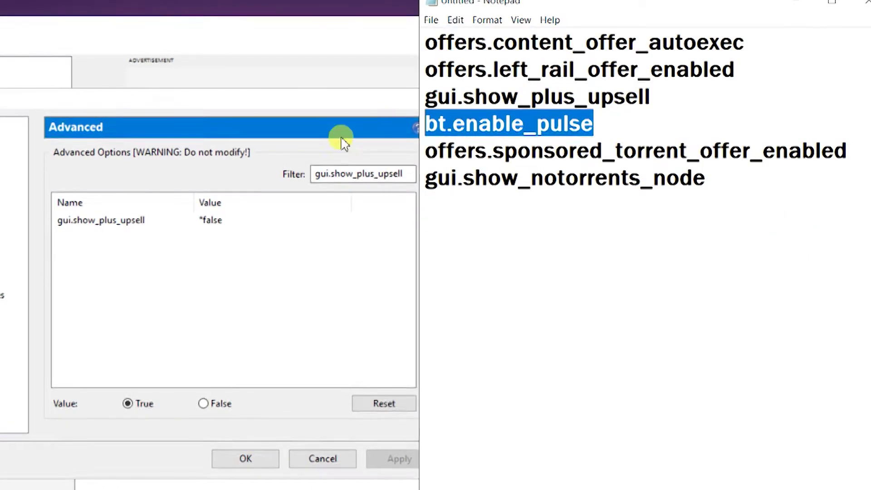
{"action": "double_click", "coordinate": [363, 174]}
{"action": "key", "text": "ctrl+v"}
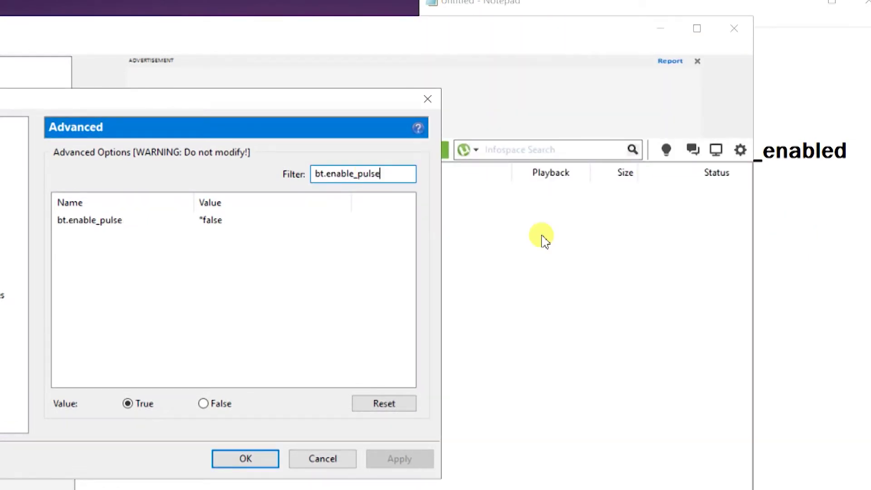
{"action": "left_click", "coordinate": [797, 238]}
{"action": "left_click_drag", "start_coordinate": [849, 151], "coordinate": [383, 159]}
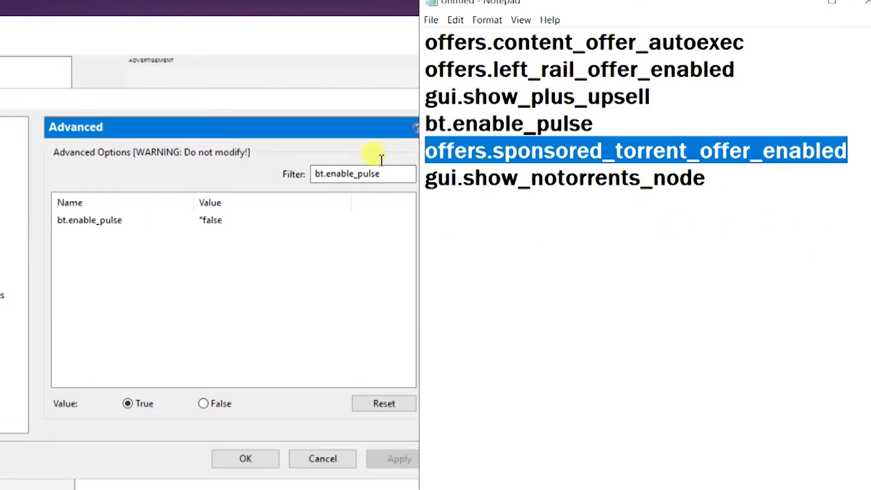
{"action": "double_click", "coordinate": [347, 169]}
{"action": "key", "text": "ctrl+v"}
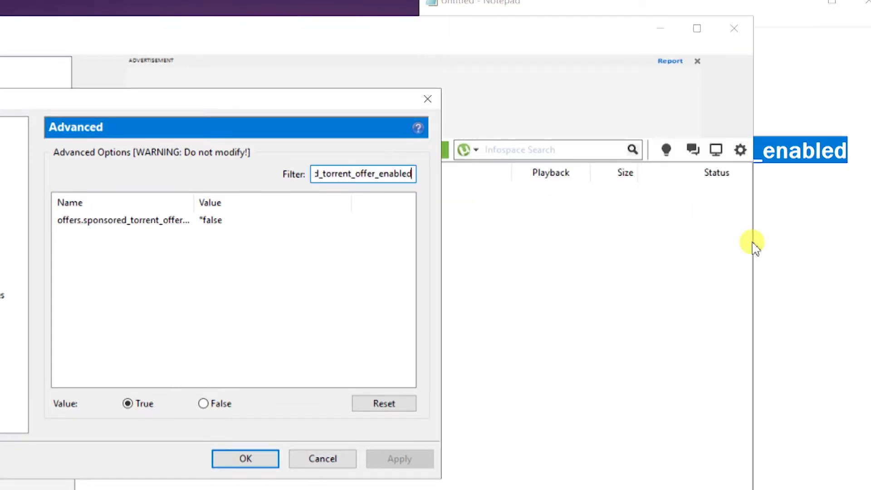
Filter the advanced options by gui.show_notorrents_node from the Notepad list to recheck its value, and save the preferences.
{"action": "left_click", "coordinate": [804, 251]}
{"action": "left_click_drag", "start_coordinate": [736, 177], "coordinate": [399, 177]}
{"action": "double_click", "coordinate": [348, 174]}
{"action": "key", "text": "ctrl+v"}
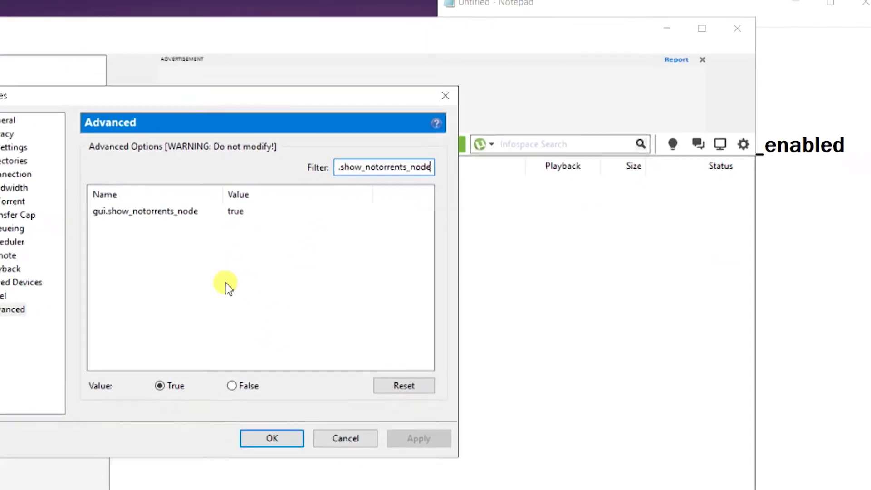
{"action": "left_click", "coordinate": [272, 438]}
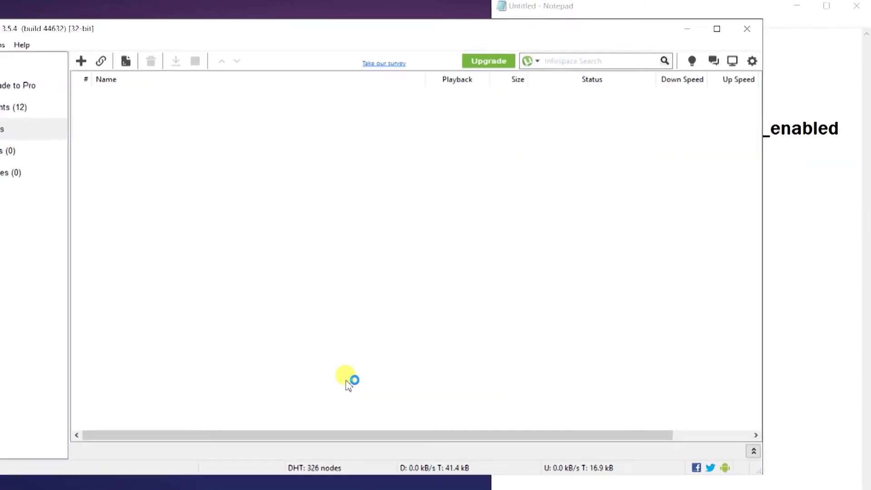